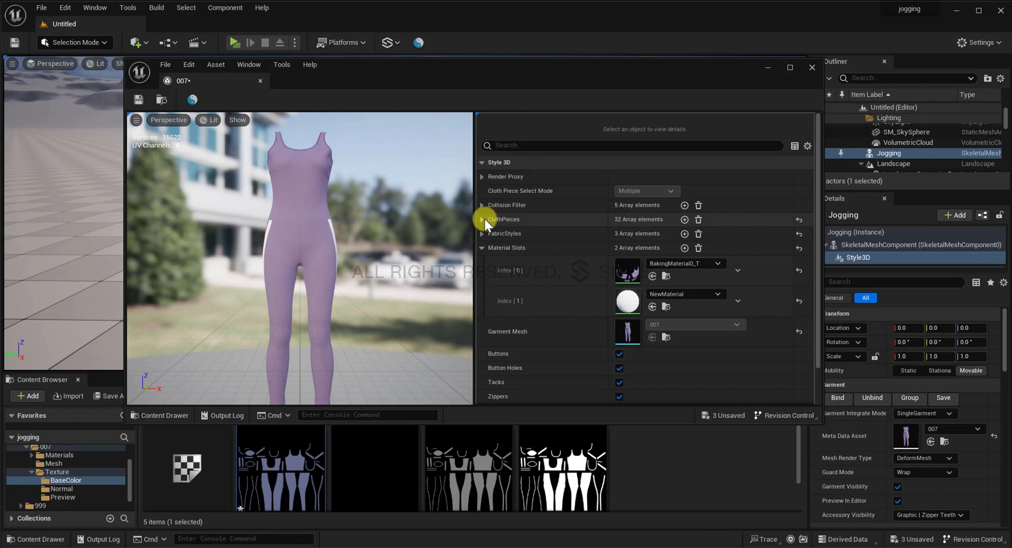
Expand the ClothPieces array of garment 007 and look through its pattern entries.
left_click(485, 219)
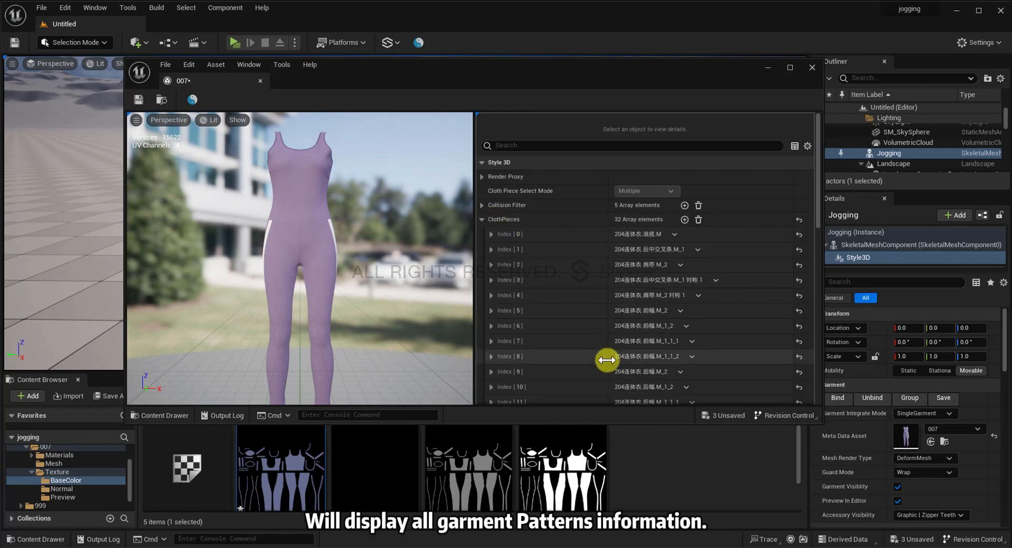
scroll(637, 321, "down", 2)
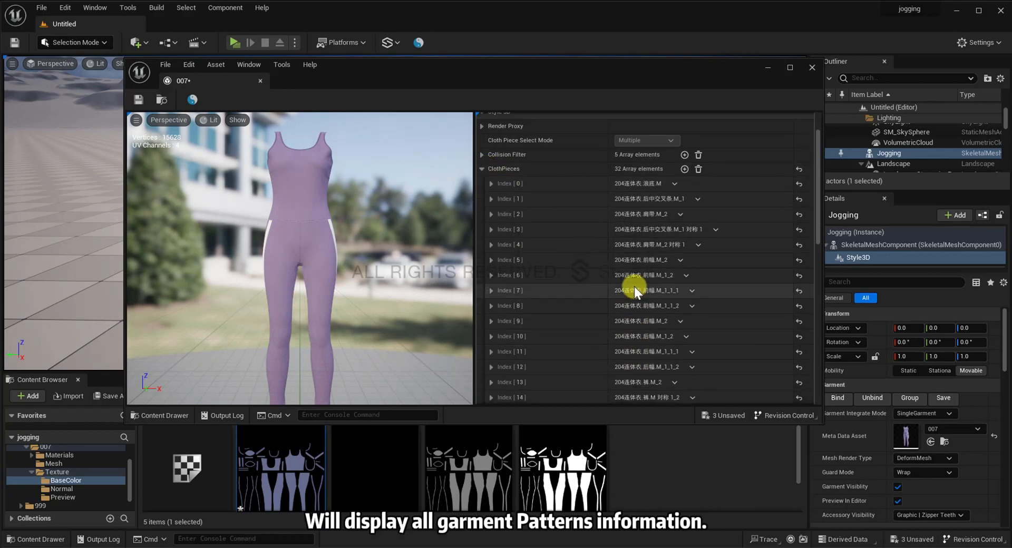
scroll(635, 286, "up", 2)
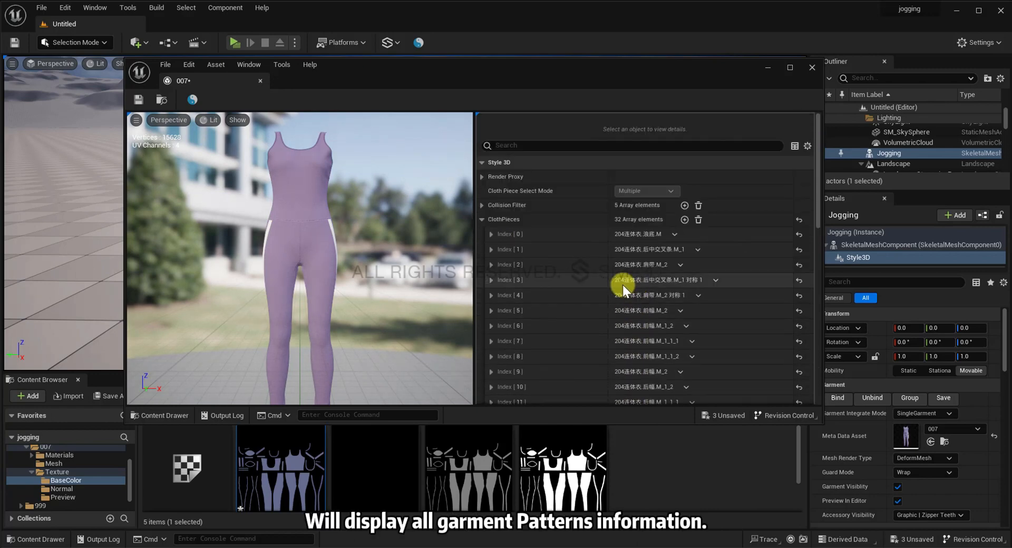
Select the front top pattern on the garment and examine its simulation properties and available Collision Mask options.
left_click(291, 180)
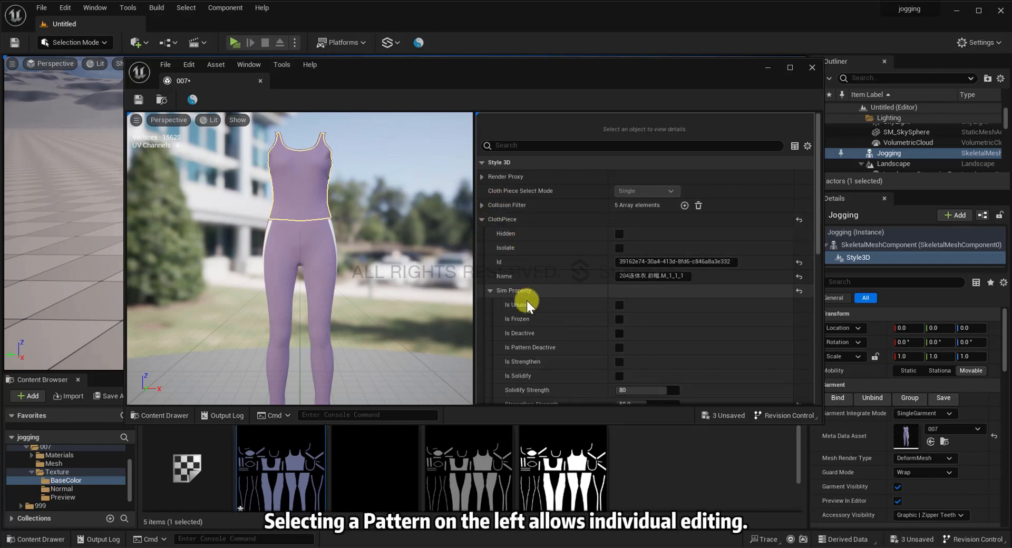
scroll(526, 302, "down", 5)
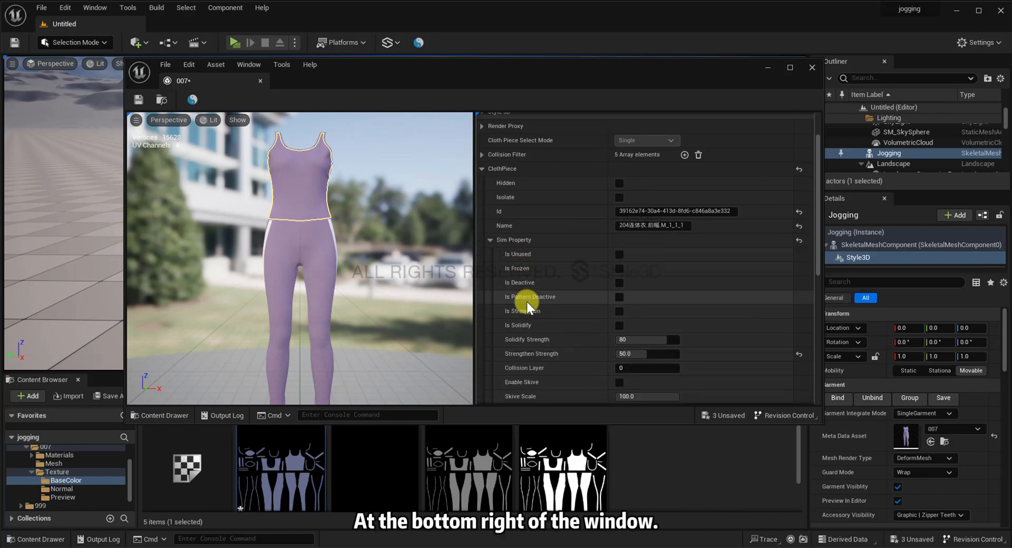
scroll(527, 301, "down", 4)
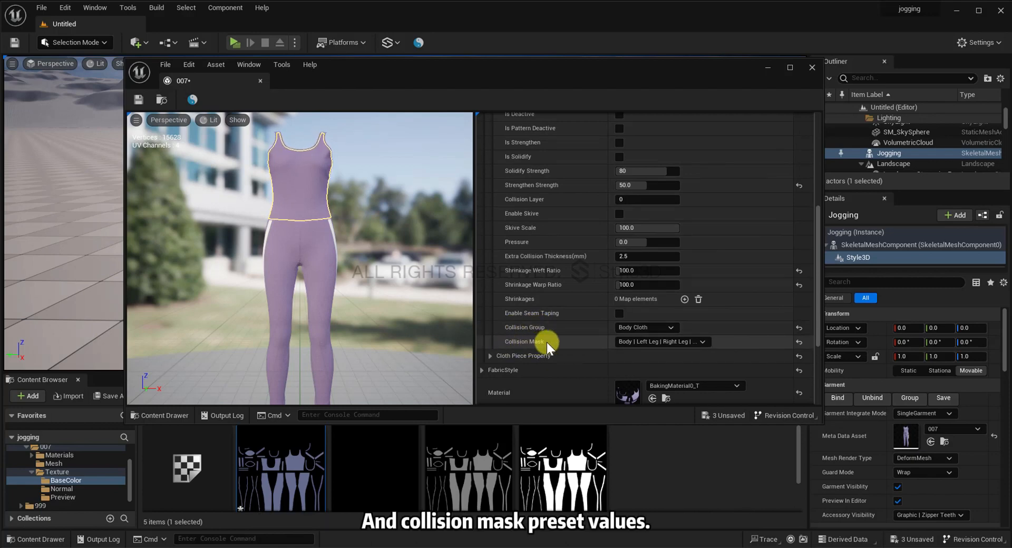
left_click(705, 341)
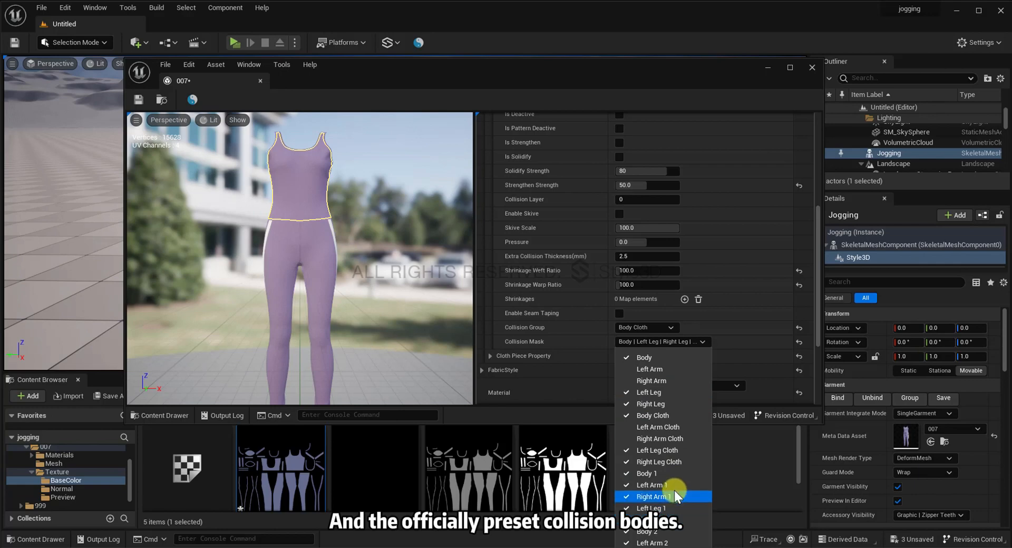
left_click(704, 342)
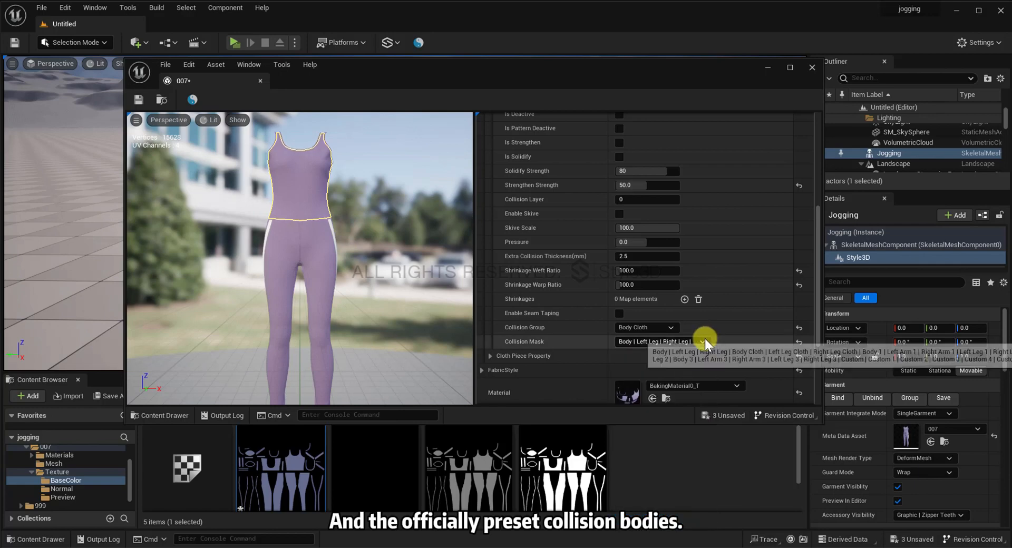
Set the front top pattern's Collision Layer to 1.
scroll(590, 314, "up", 1)
scroll(571, 292, "up", 3)
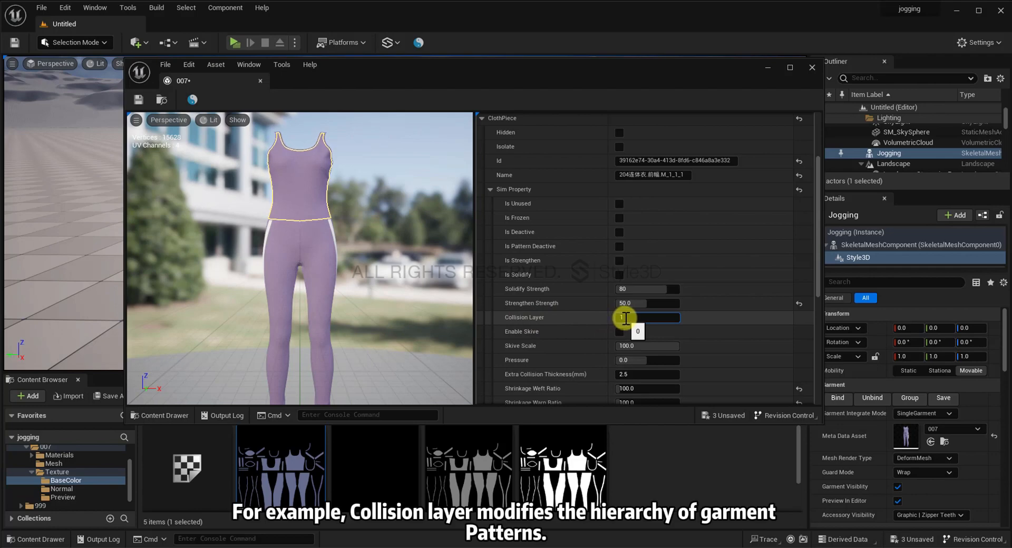
type("1")
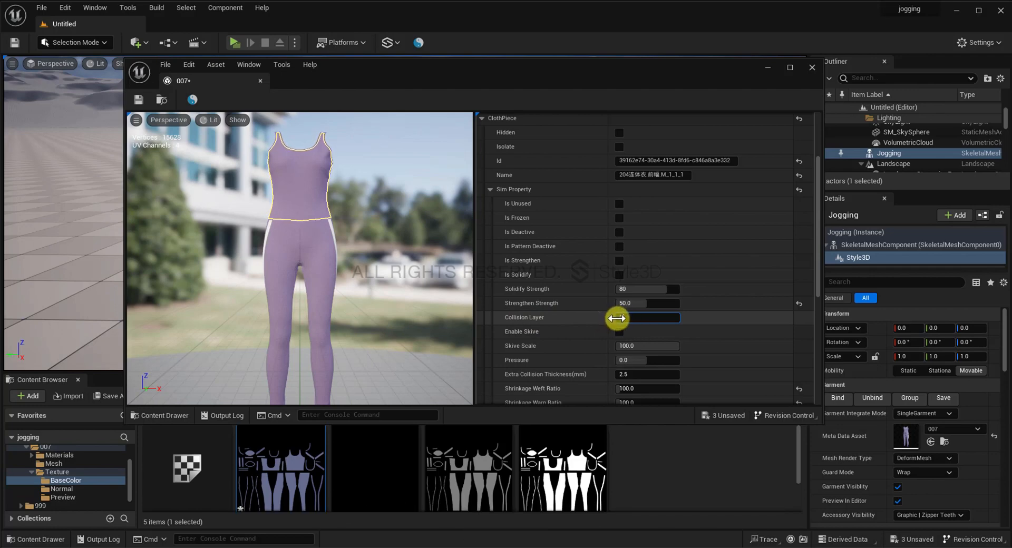
key("Return")
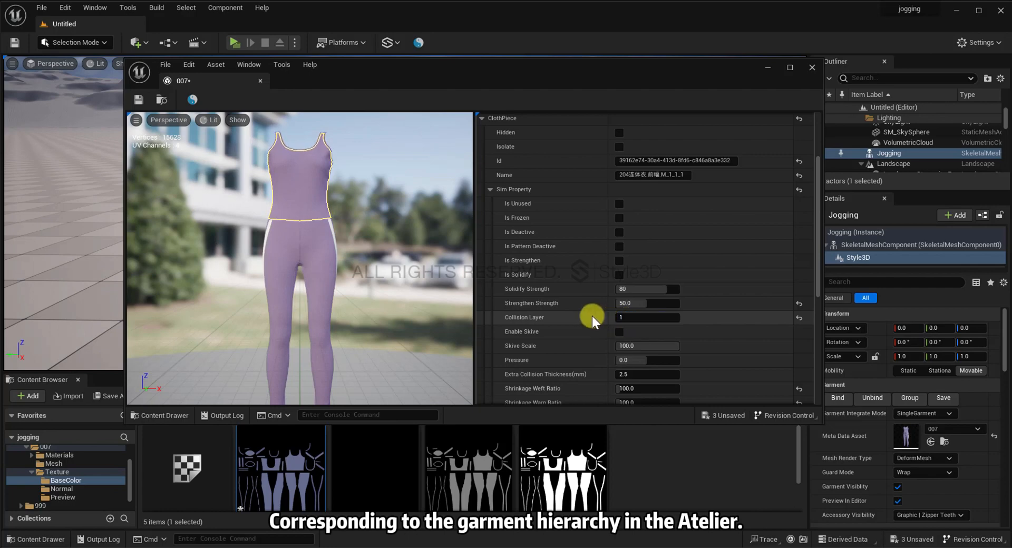
Return the front top pattern's Collision Layer to 0.
left_click(623, 318)
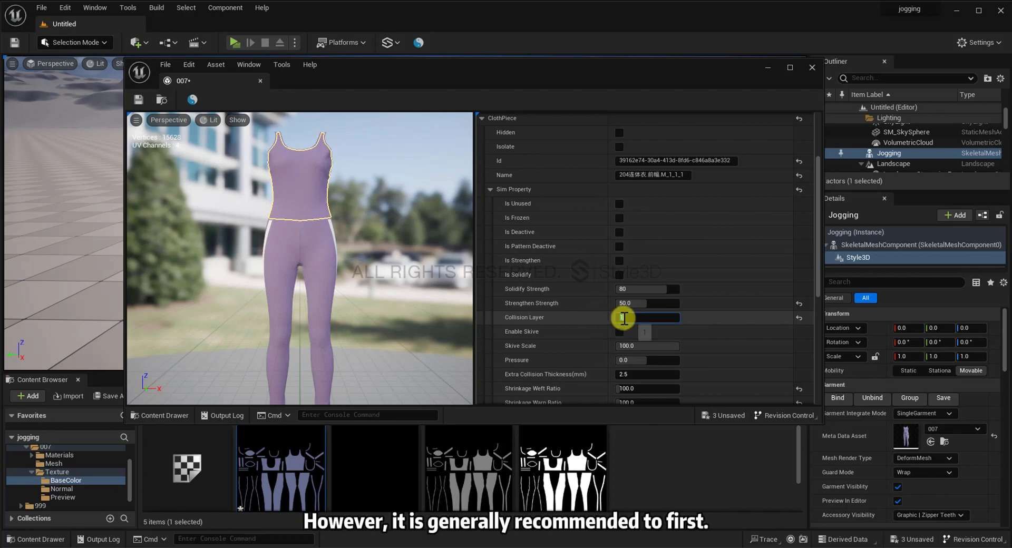
type("0")
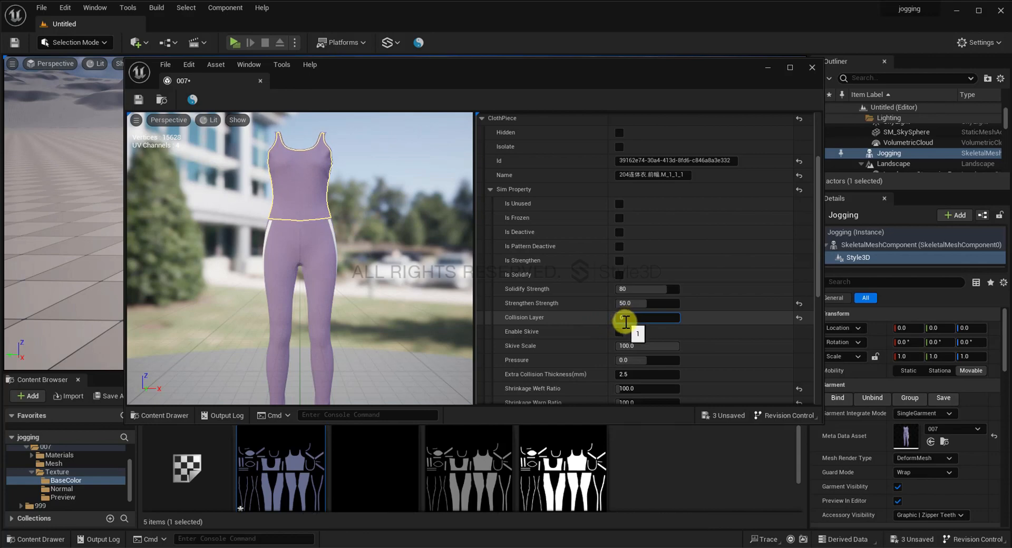
key("Return")
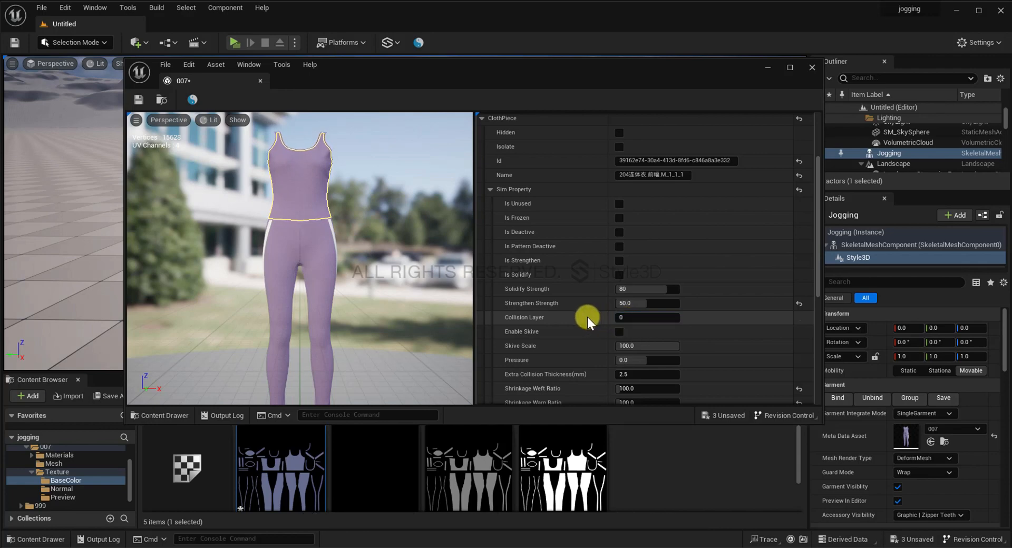
Review the pattern's remaining simulation properties and browse the materials that can be assigned to it.
scroll(589, 317, "down", 1)
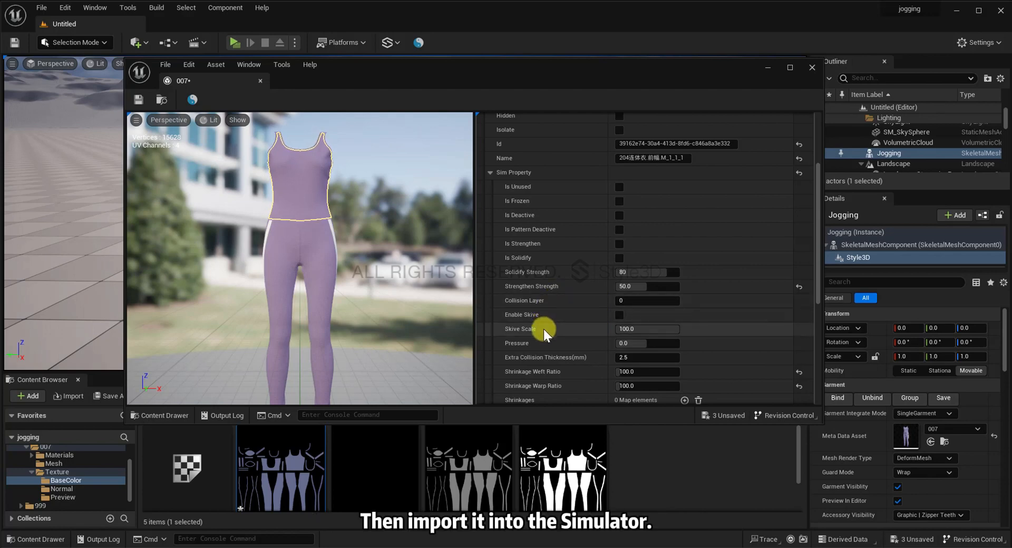
scroll(543, 329, "down", 1)
scroll(543, 329, "down", 2)
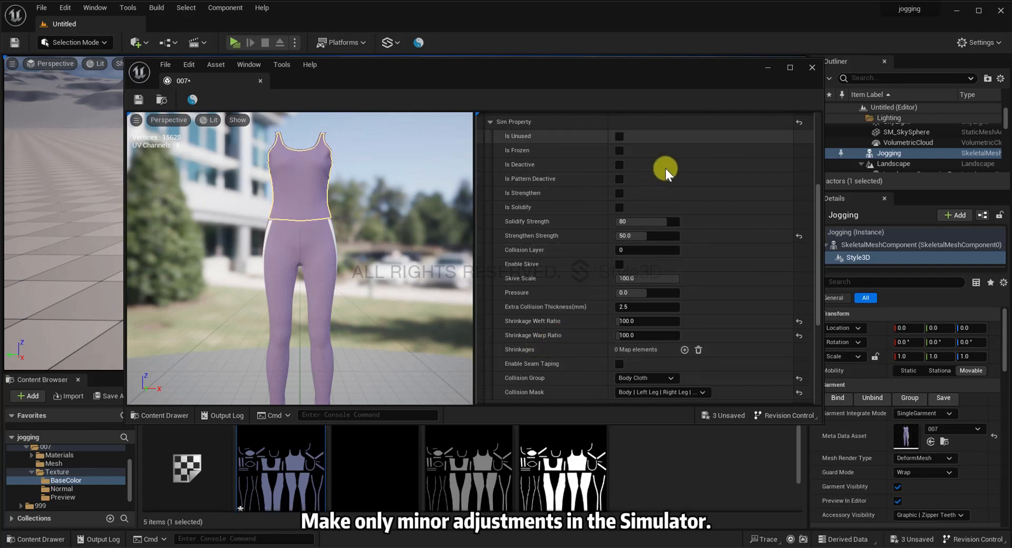
scroll(592, 286, "down", 5)
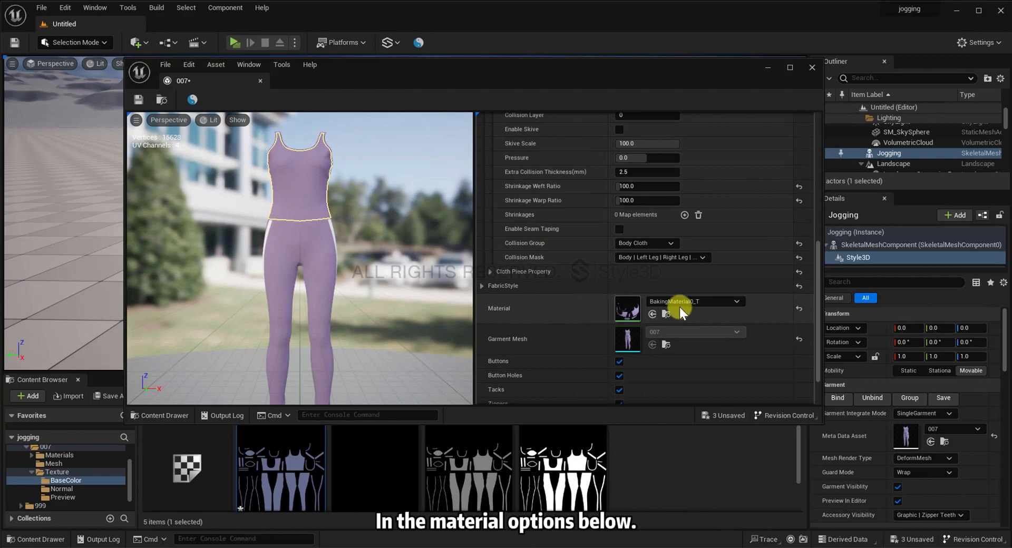
left_click(736, 301)
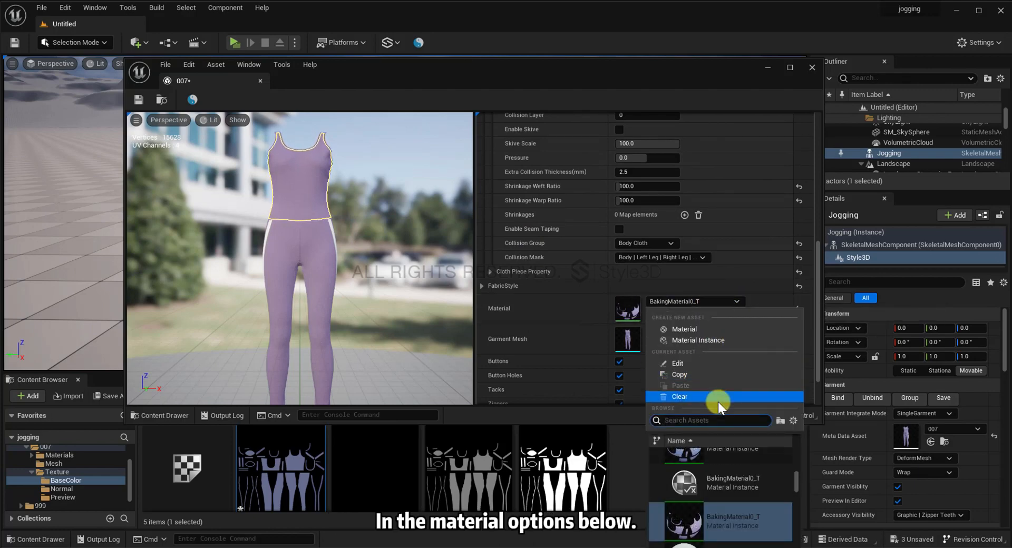
scroll(718, 451, "down", 3)
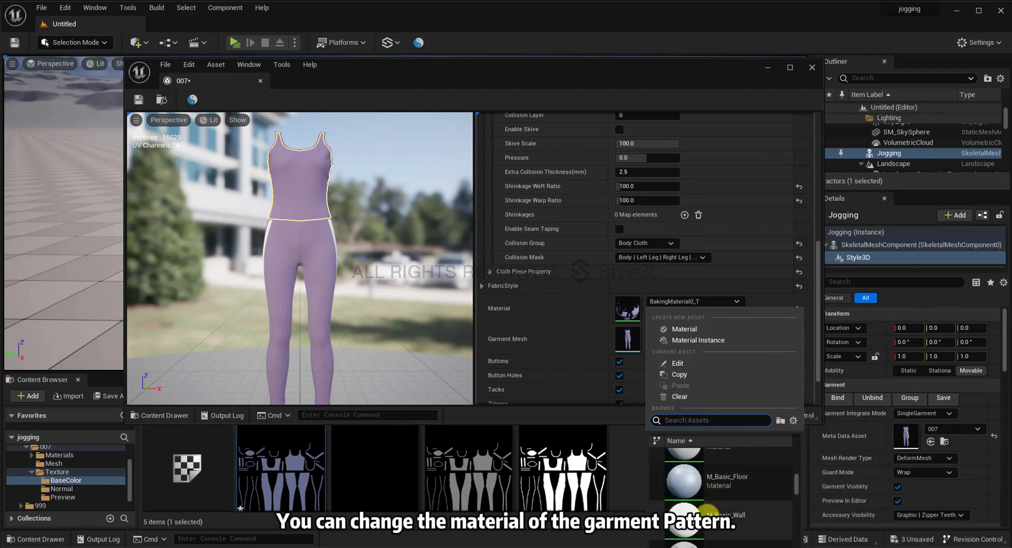
scroll(698, 468, "up", 3)
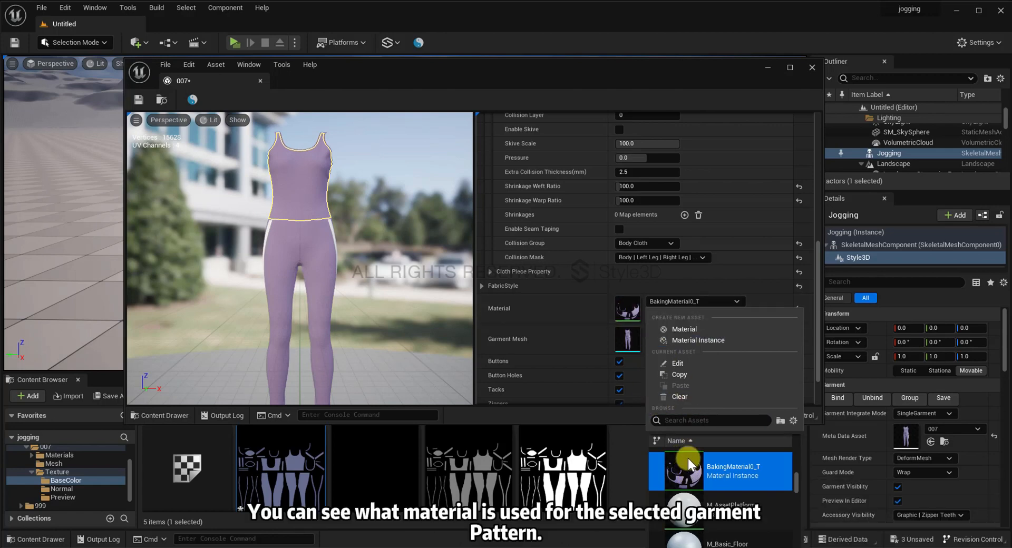
mouse_move(704, 469)
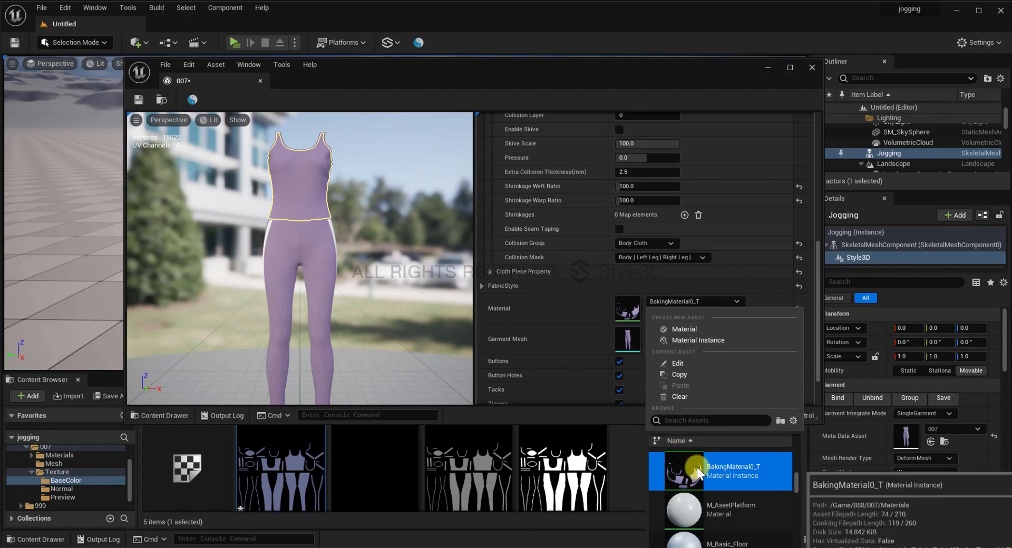
Open the pattern's BakingMaterial0_T material and examine its base color, metallic, normal, opacity and roughness parameters.
double_click(628, 315)
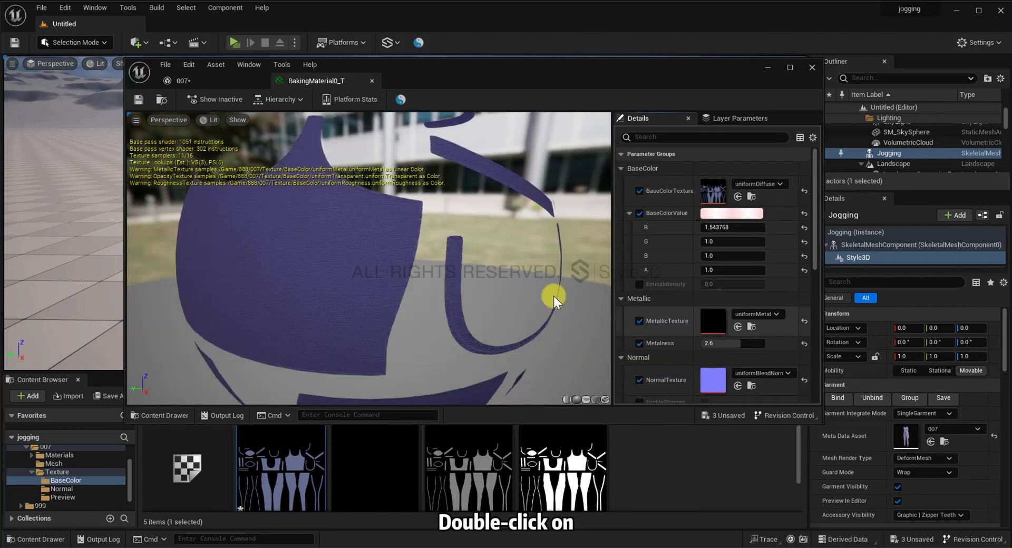
scroll(445, 260, "down", 5)
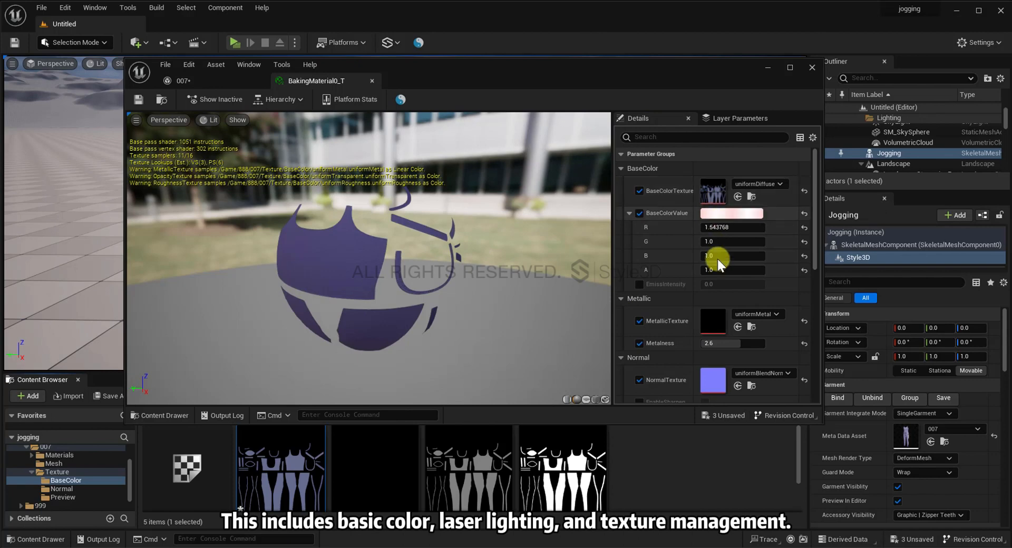
scroll(716, 280, "down", 4)
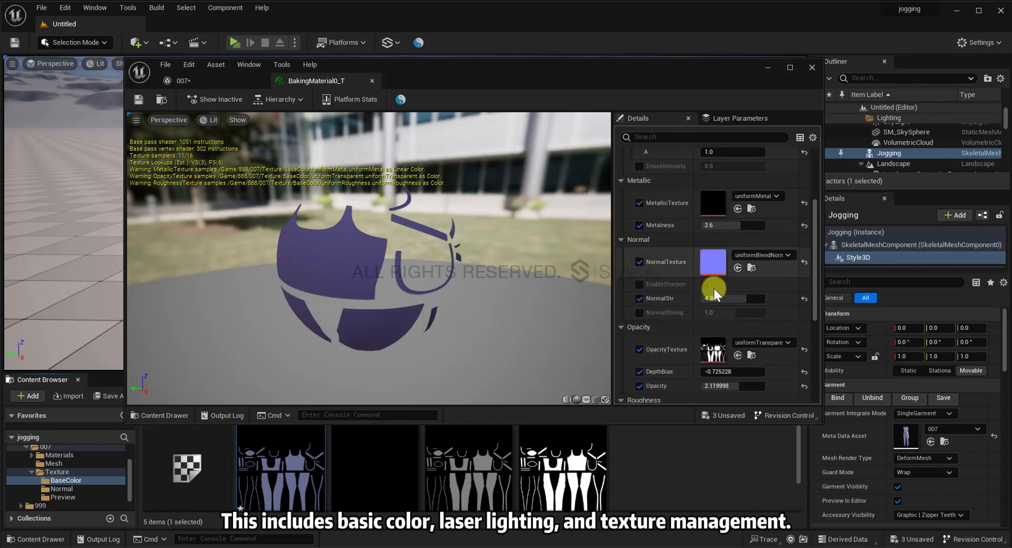
scroll(713, 289, "down", 5)
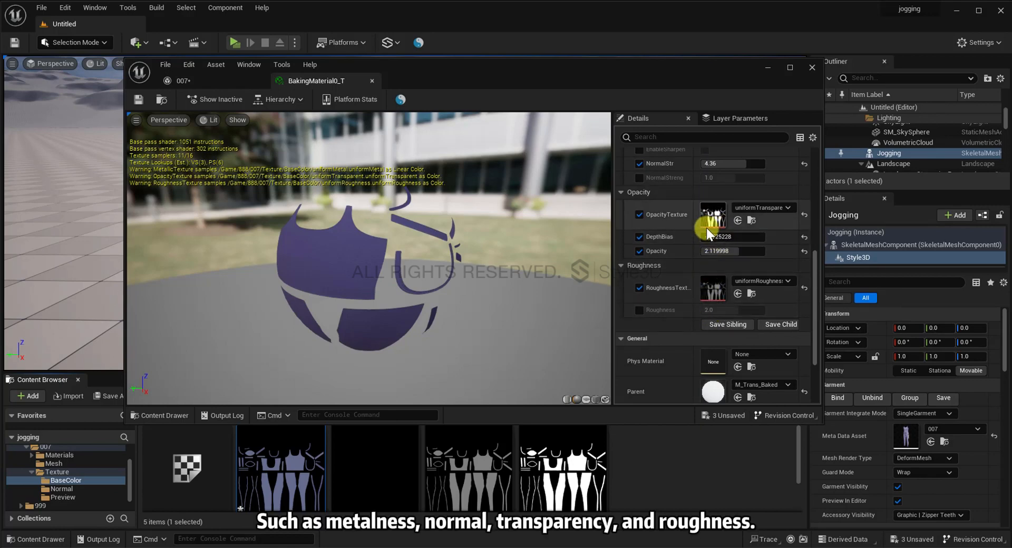
scroll(706, 227, "up", 3)
scroll(706, 227, "up", 6)
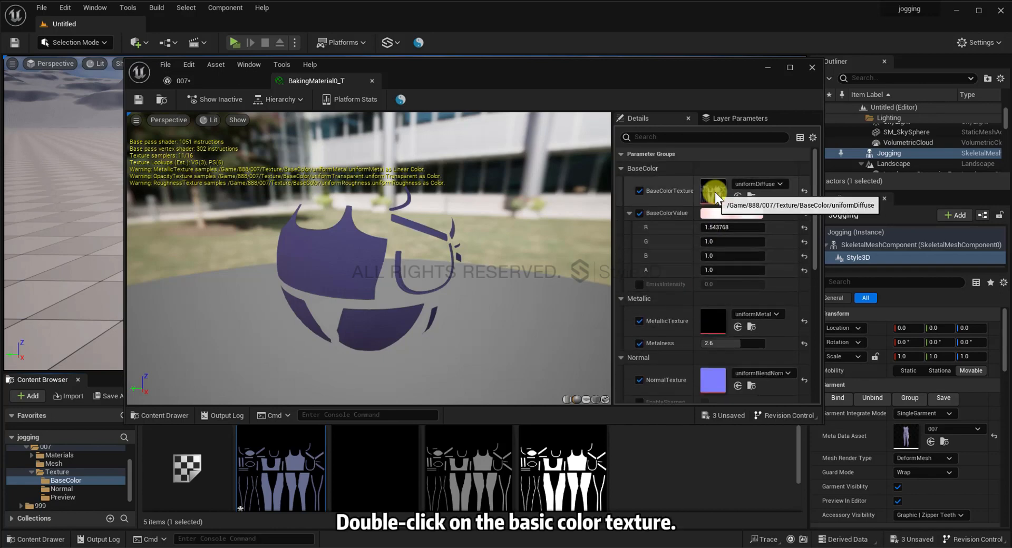
Open the material's base color texture and examine its adjustment settings, such as brightness, saturation and hue.
double_click(715, 192)
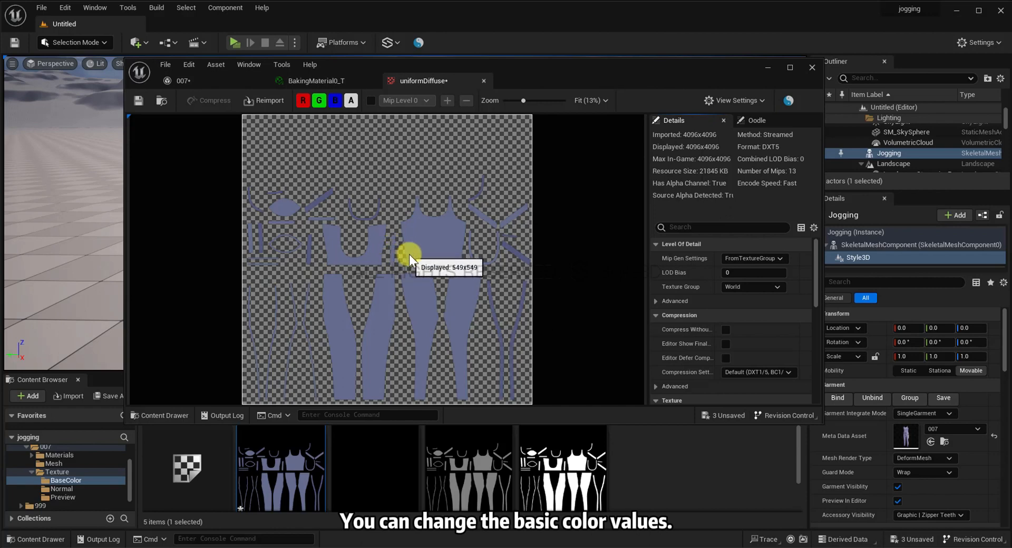
scroll(738, 299, "down", 8)
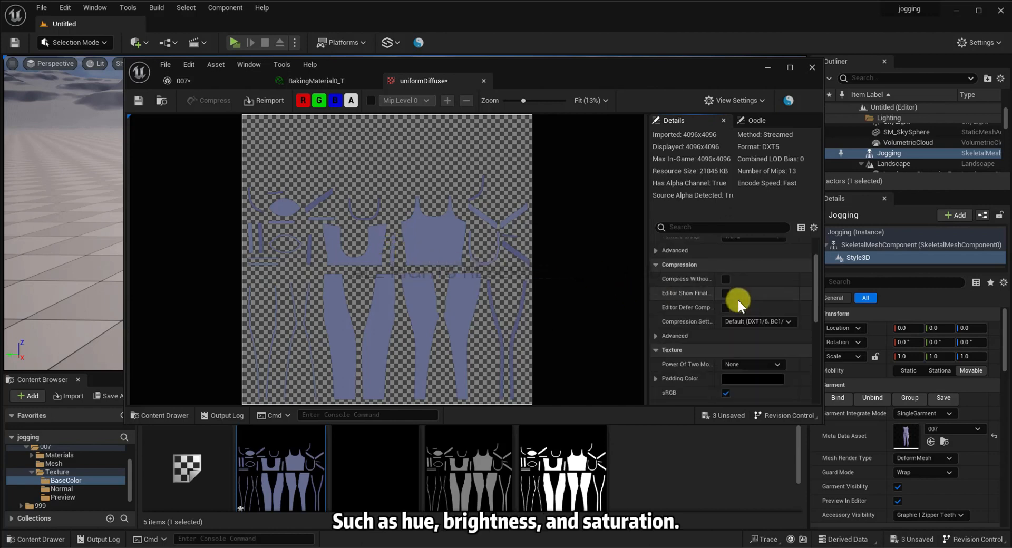
scroll(738, 300, "down", 2)
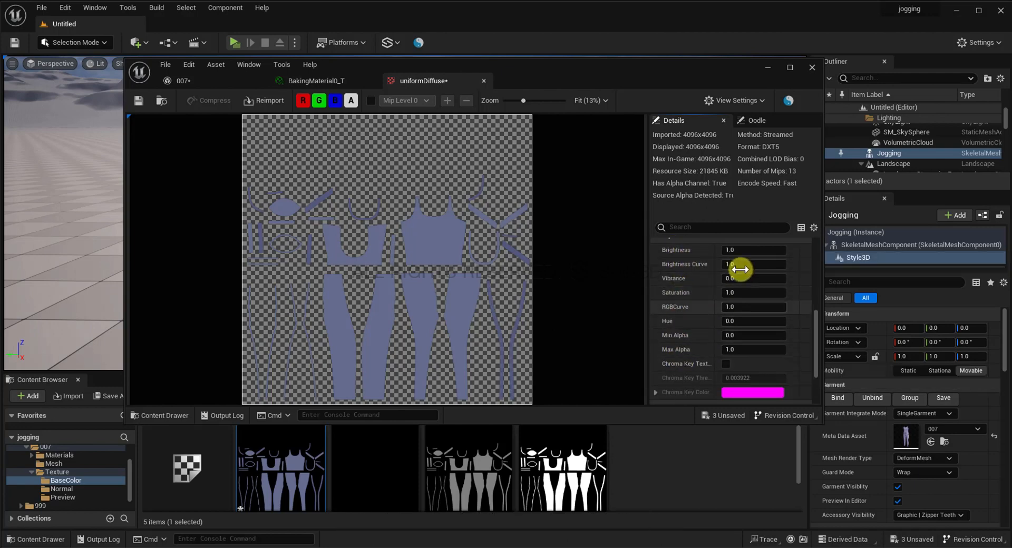
Try a slightly different Brightness on the uniformDiffuse texture, and reset it to 1.
left_click_drag(730, 249, 727, 251)
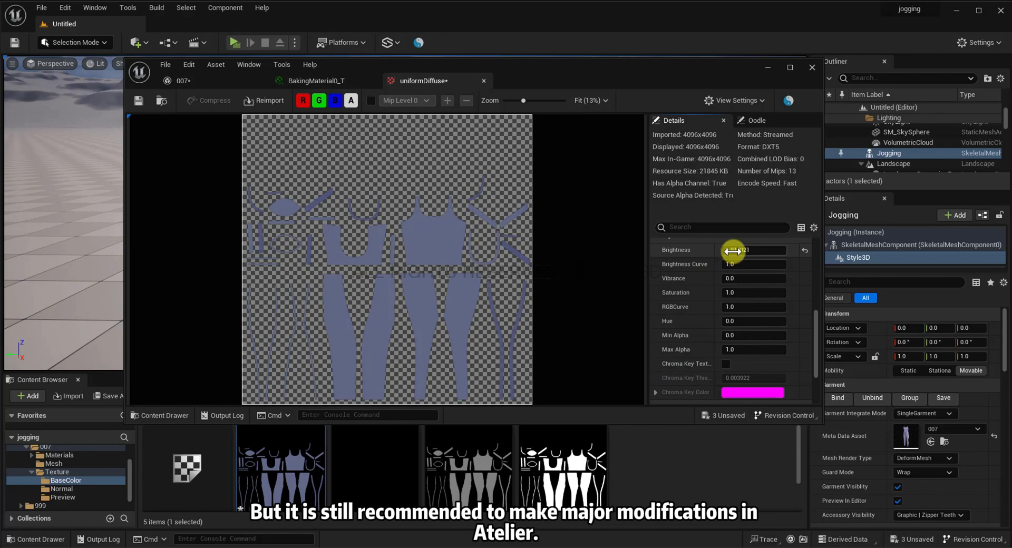
left_click(735, 251)
type("1")
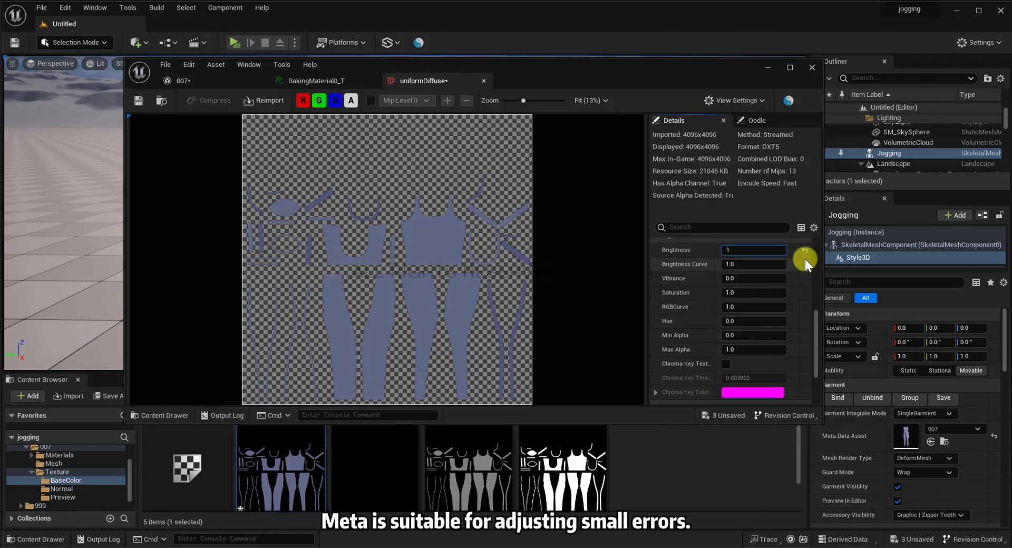
key("Return")
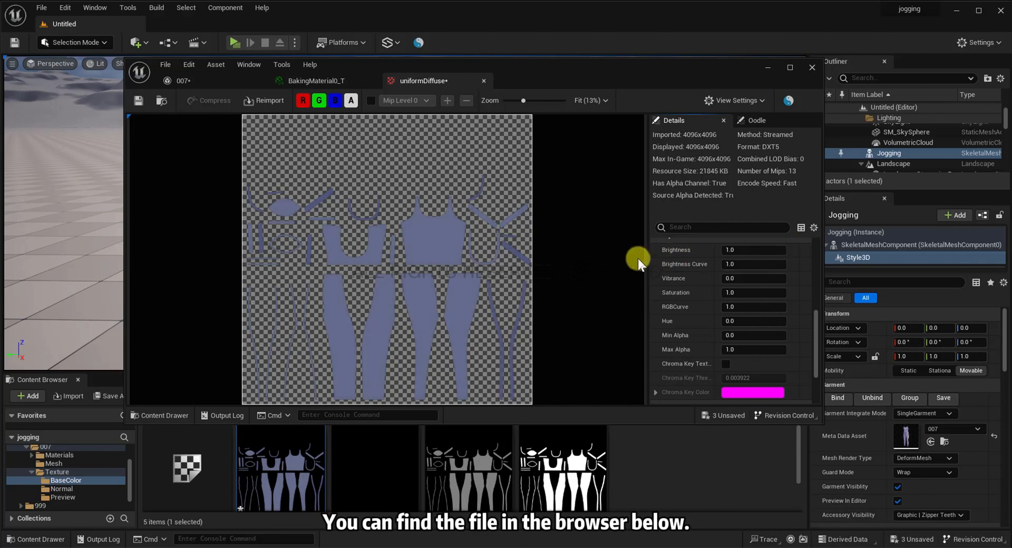
Close the texture editor and look through the asset operations available for the uniformDiffuse texture in the BaseColor folder.
left_click(812, 67)
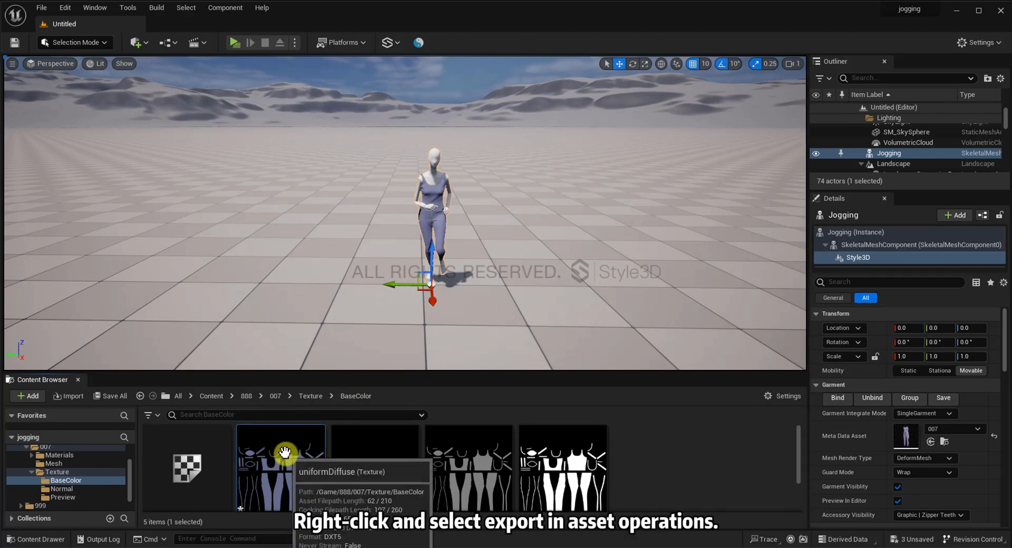
right_click(284, 453)
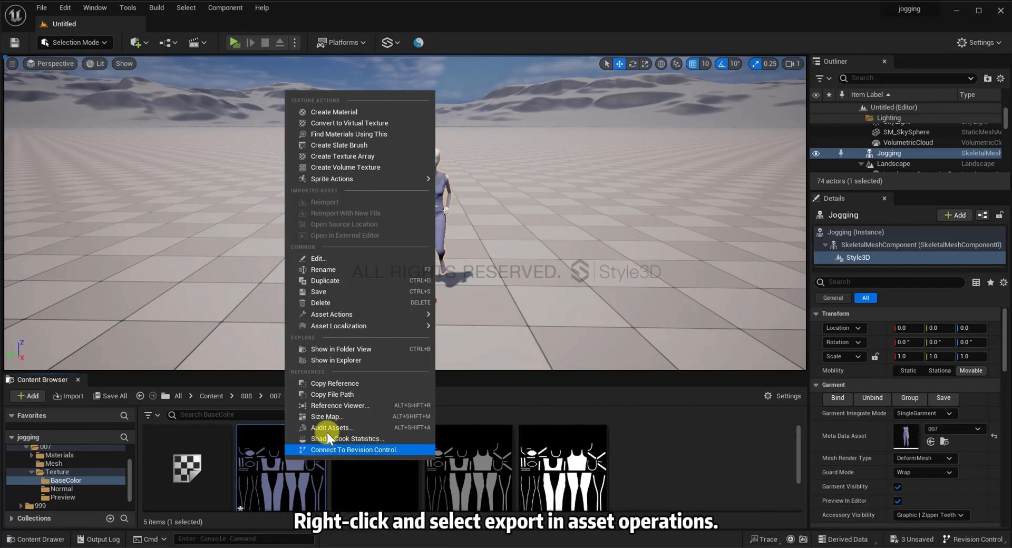
mouse_move(362, 314)
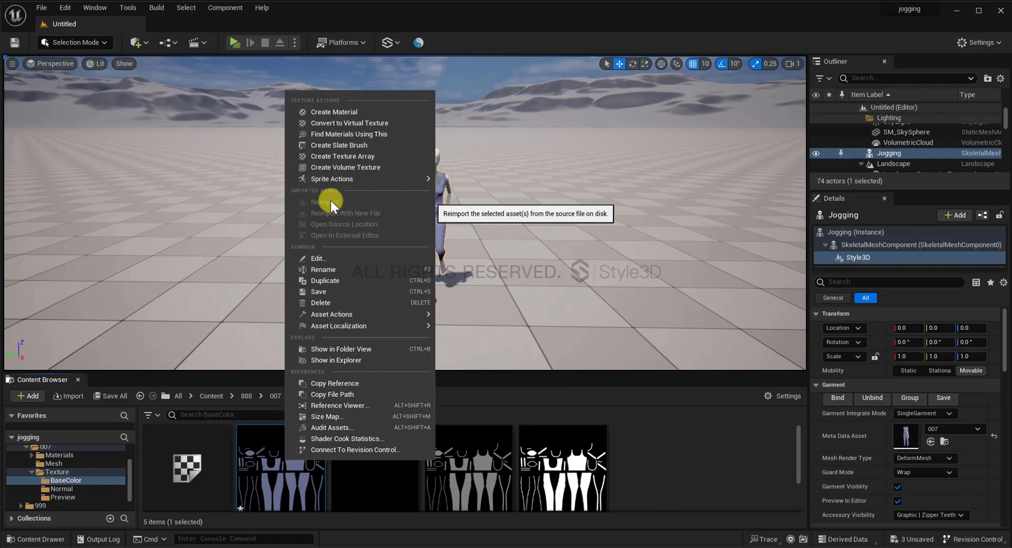
left_click(600, 259)
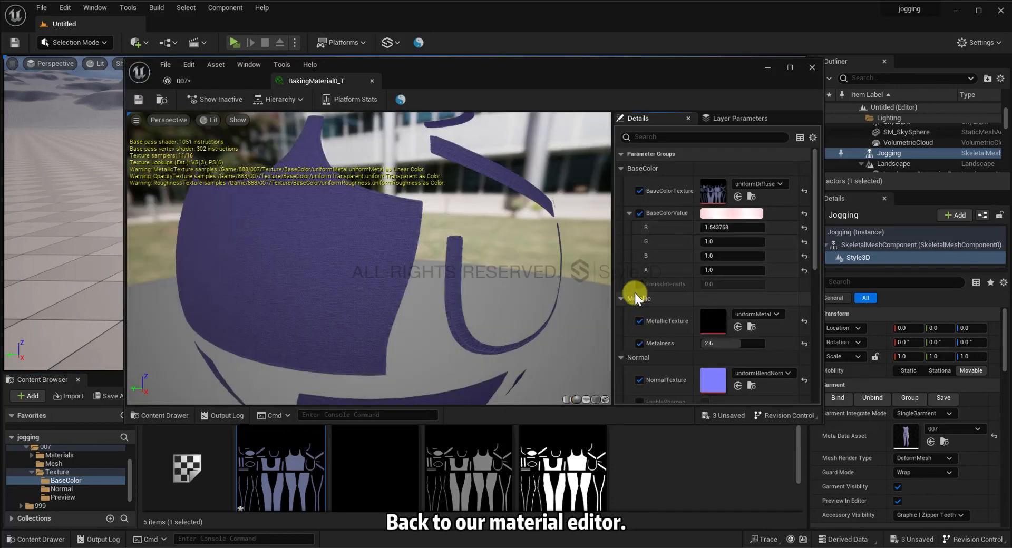
Set the Metalness of the BakingMaterial0_T material to 2.76.
scroll(412, 299, "down", 5)
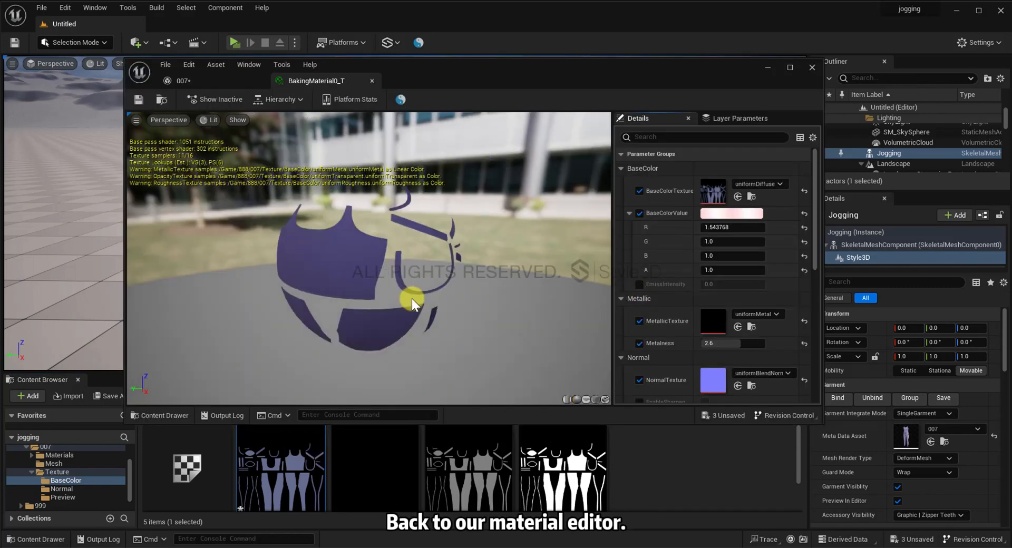
scroll(412, 299, "up", 2)
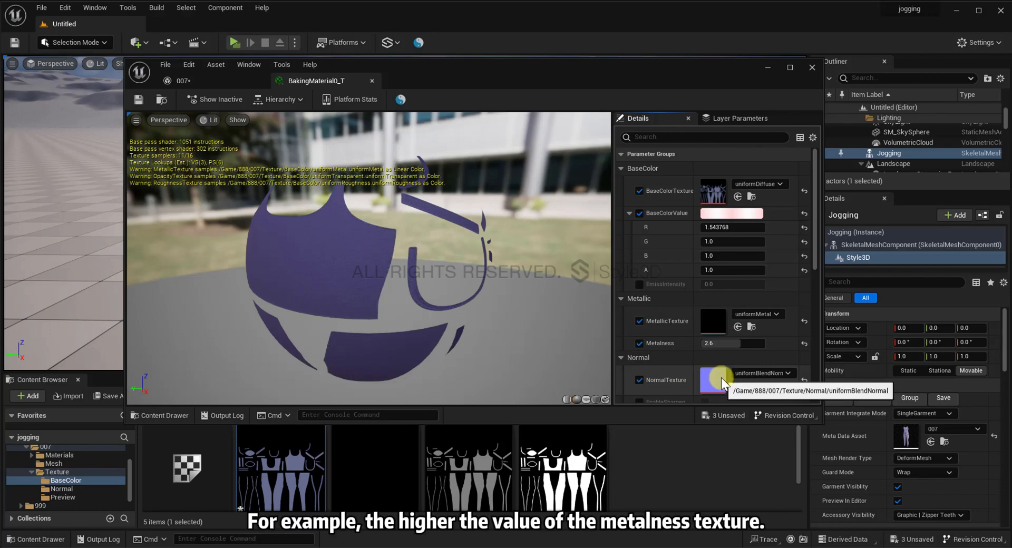
scroll(721, 378, "down", 2)
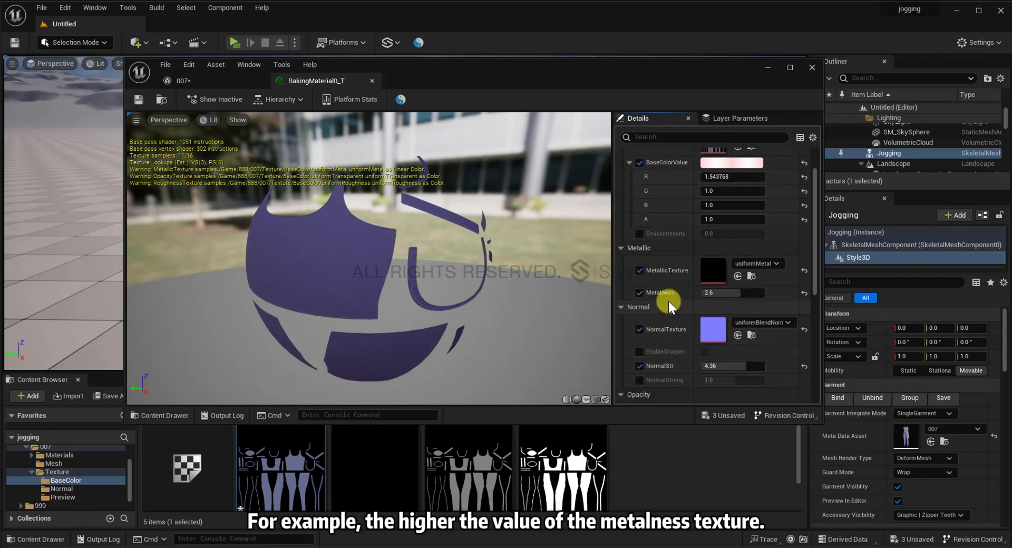
left_click_drag(728, 296, 725, 293)
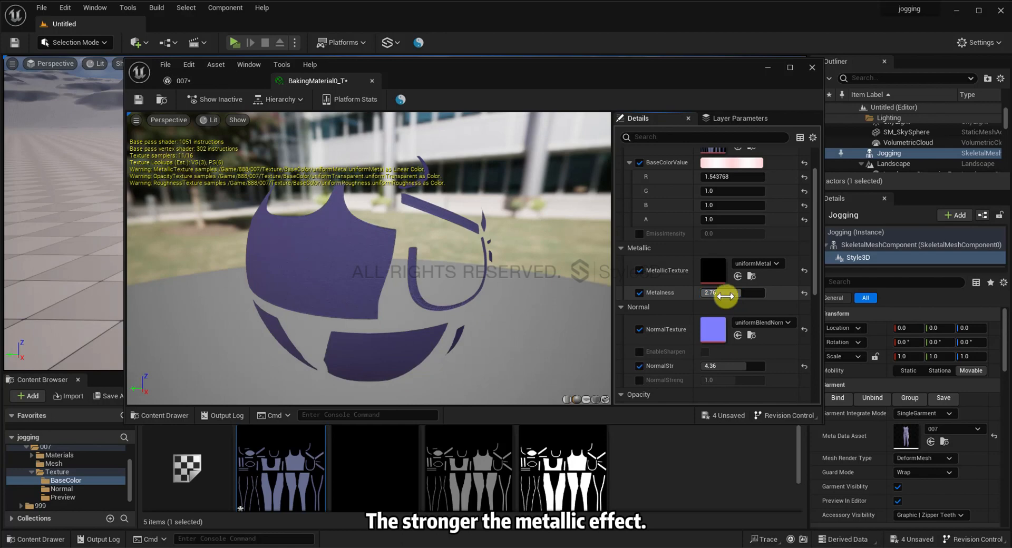
Open the material's uniformBlendNormal texture, and arrange the 007 garment editor in its own window beside the material editor.
double_click(717, 324)
left_click(315, 80)
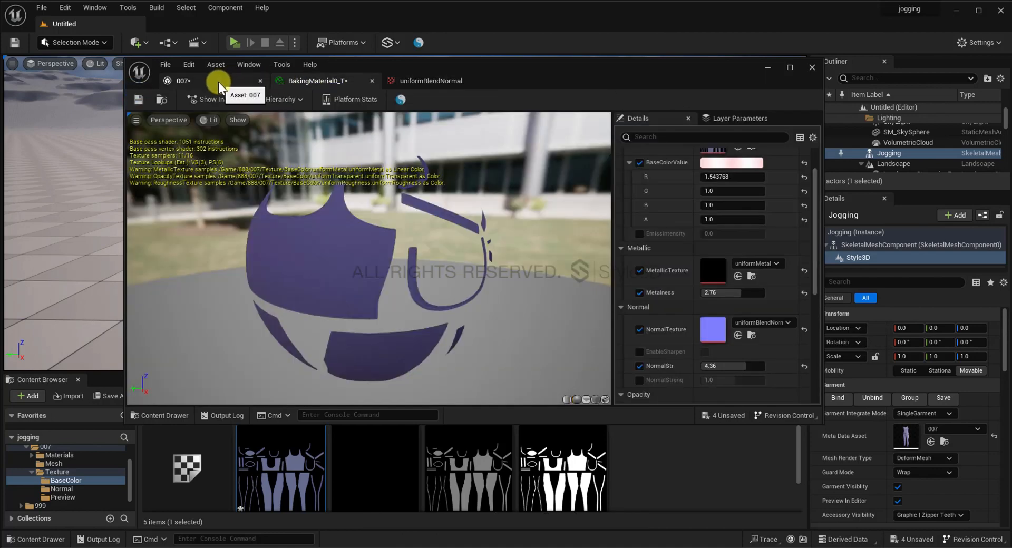
left_click_drag(218, 81, 88, 110)
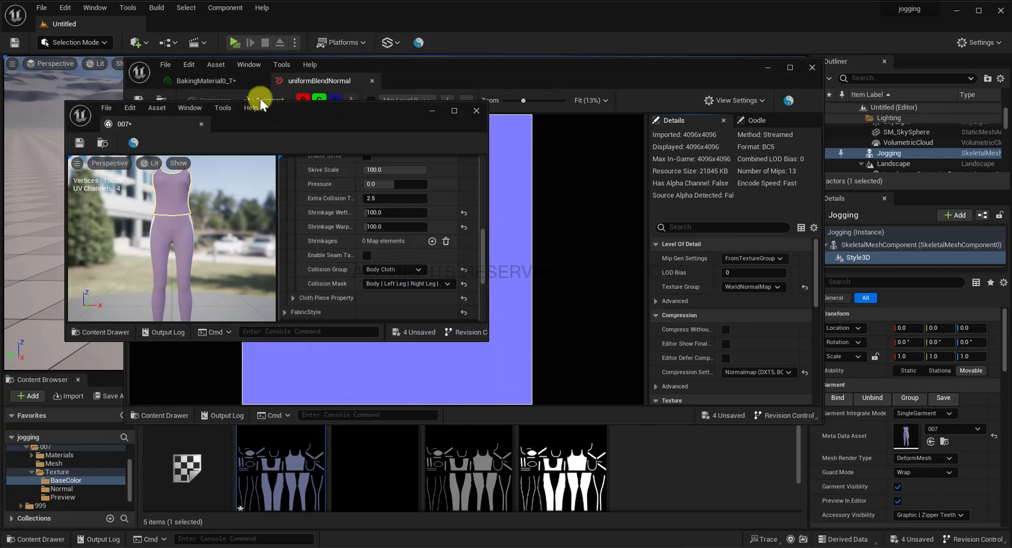
left_click(232, 82)
left_click_drag(125, 58, 353, 99)
left_click_drag(290, 116, 270, 138)
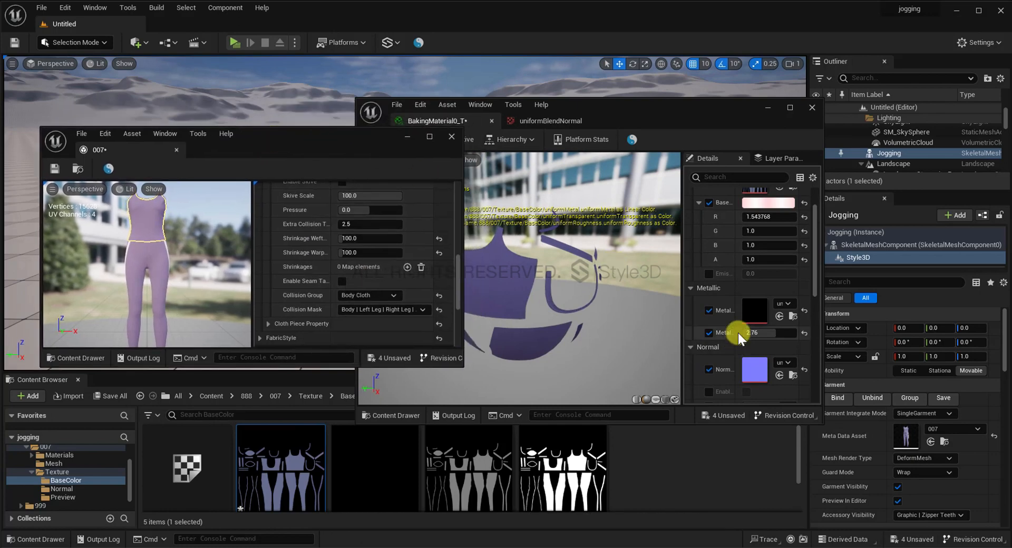
Examine the material's normal, opacity and roughness parameters and its general settings.
scroll(738, 333, "down", 1)
scroll(739, 334, "down", 3)
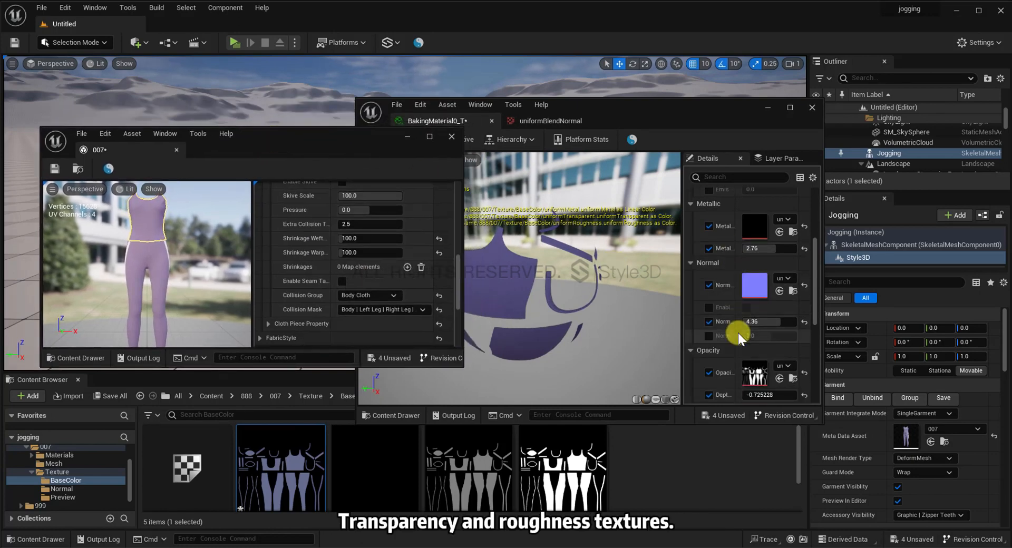
scroll(738, 334, "down", 5)
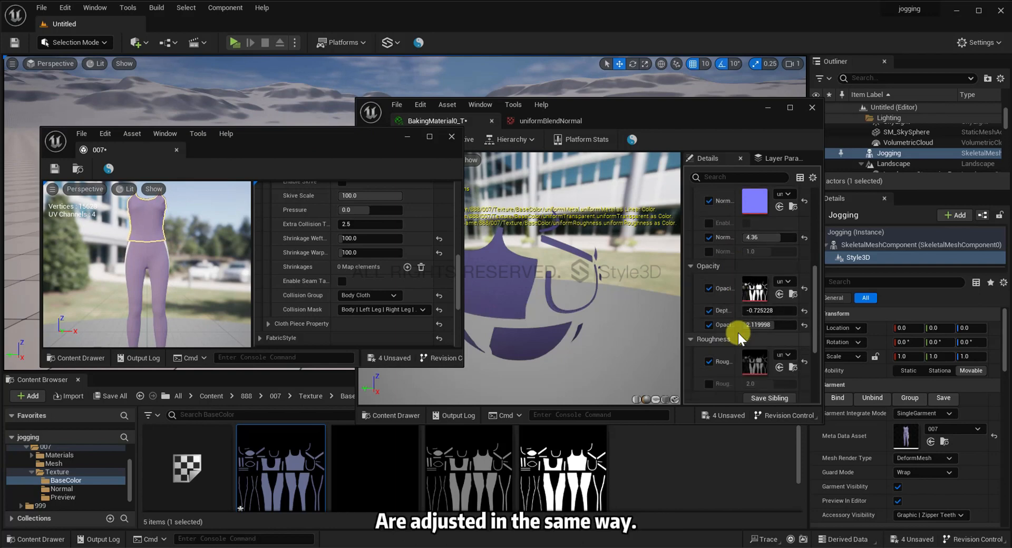
scroll(739, 333, "down", 2)
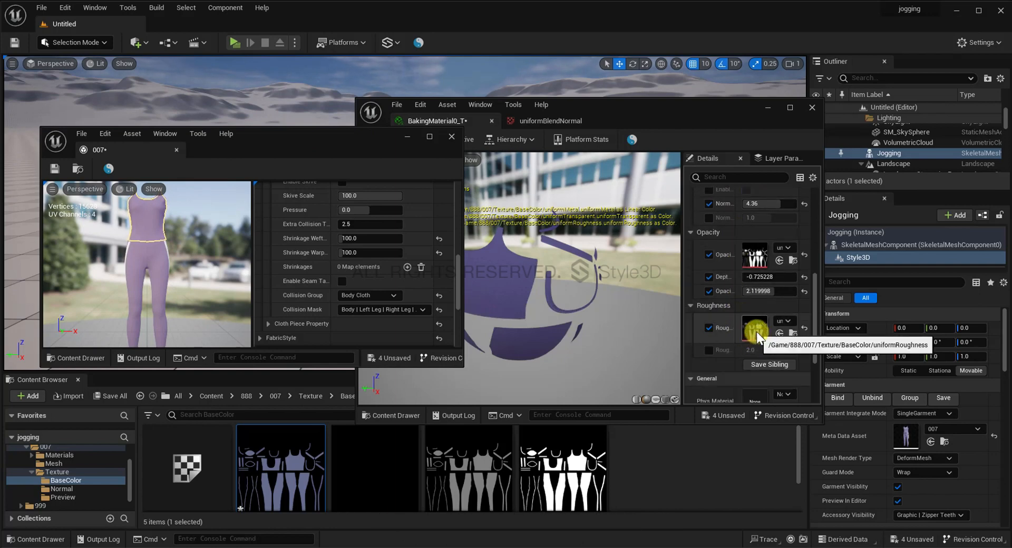
scroll(758, 331, "down", 2)
scroll(757, 331, "down", 2)
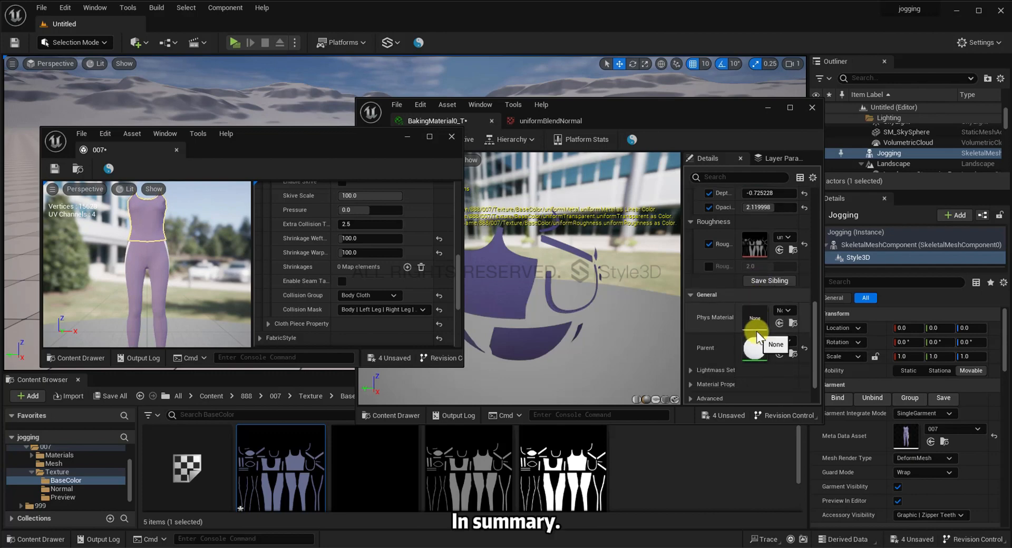
scroll(757, 331, "up", 4)
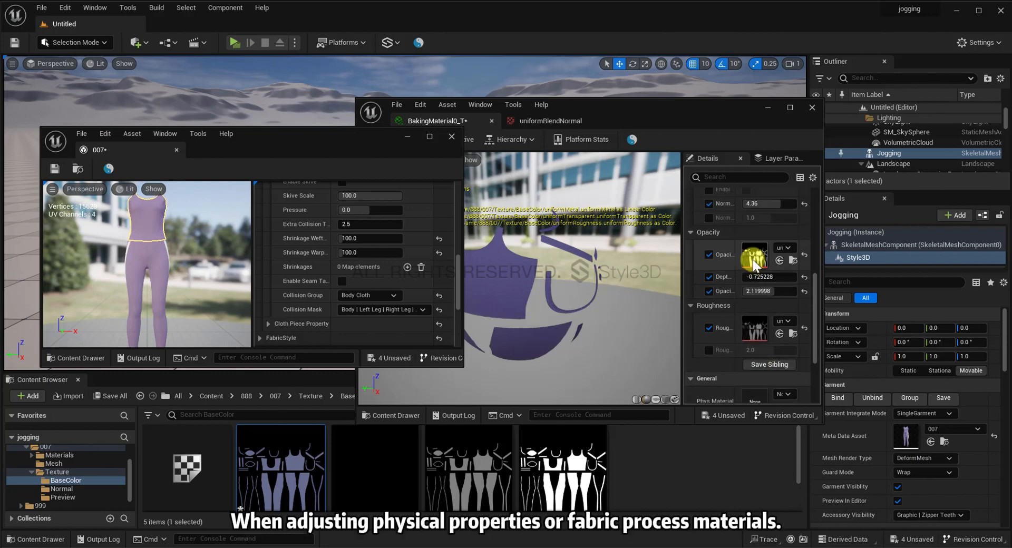
Set the numeric opacity parameter in the material's Opacity group to 4.583517, and close the material and garment editors.
left_click(754, 260)
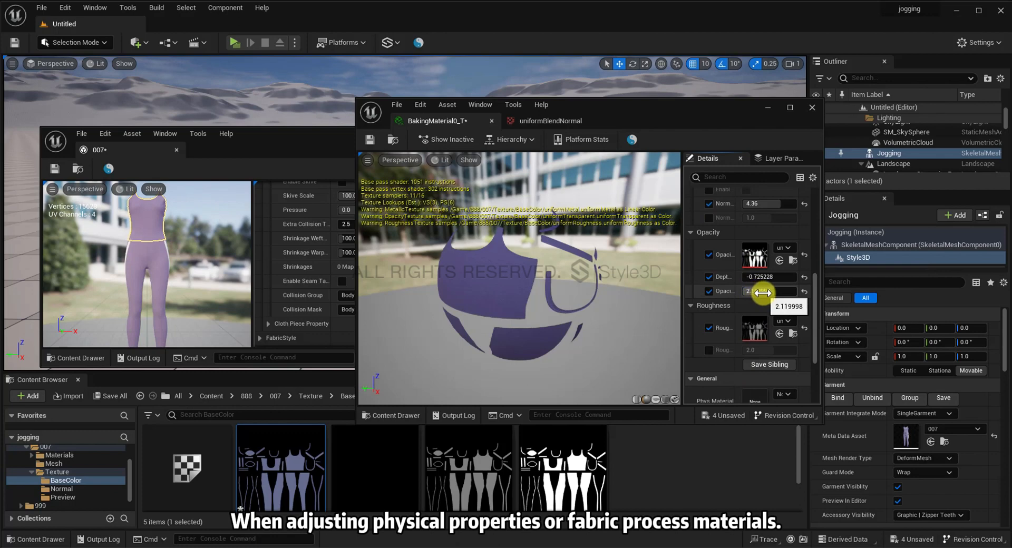
left_click_drag(760, 293, 761, 298)
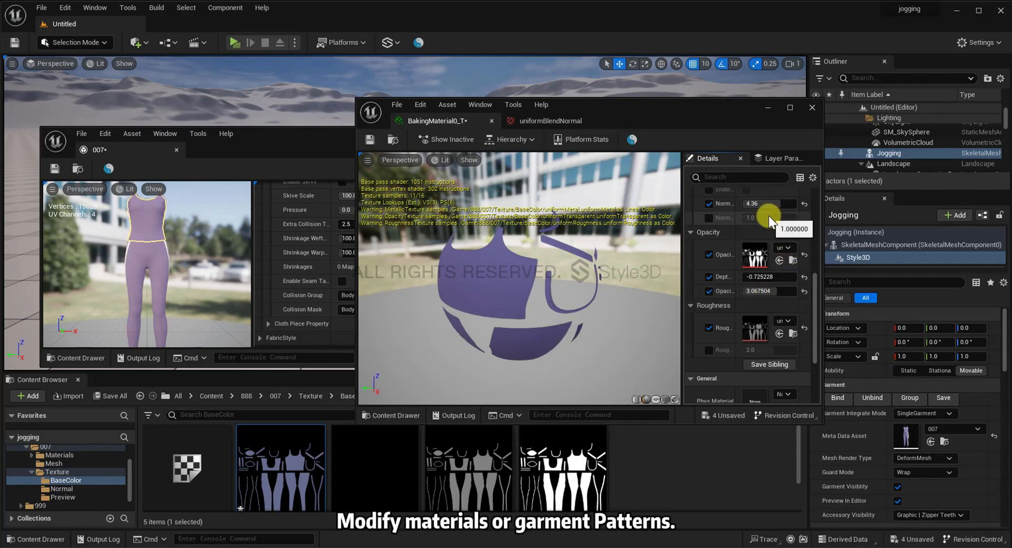
mouse_move(774, 294)
left_mouse_down()
mouse_move(794, 294)
mouse_move(775, 293)
left_mouse_up()
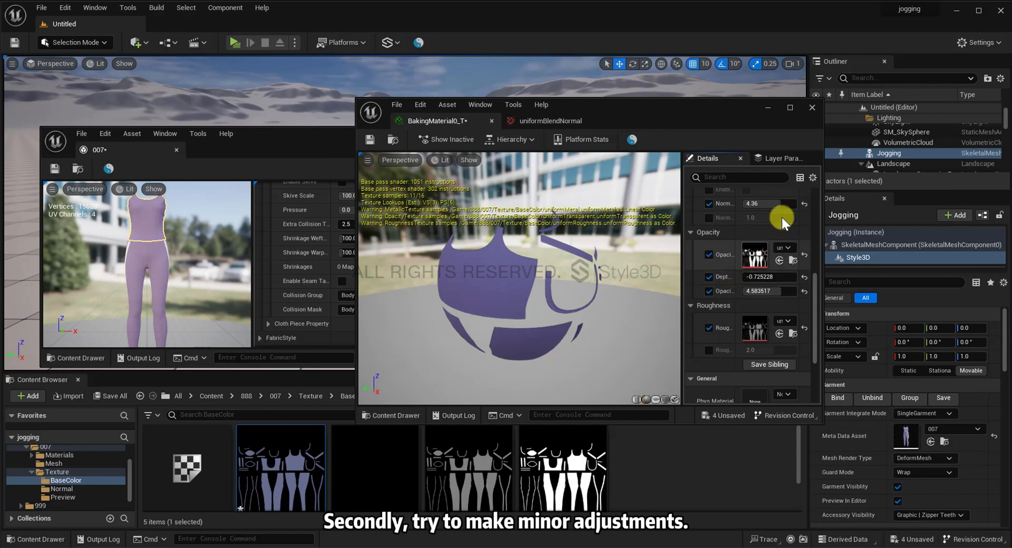
left_click(813, 110)
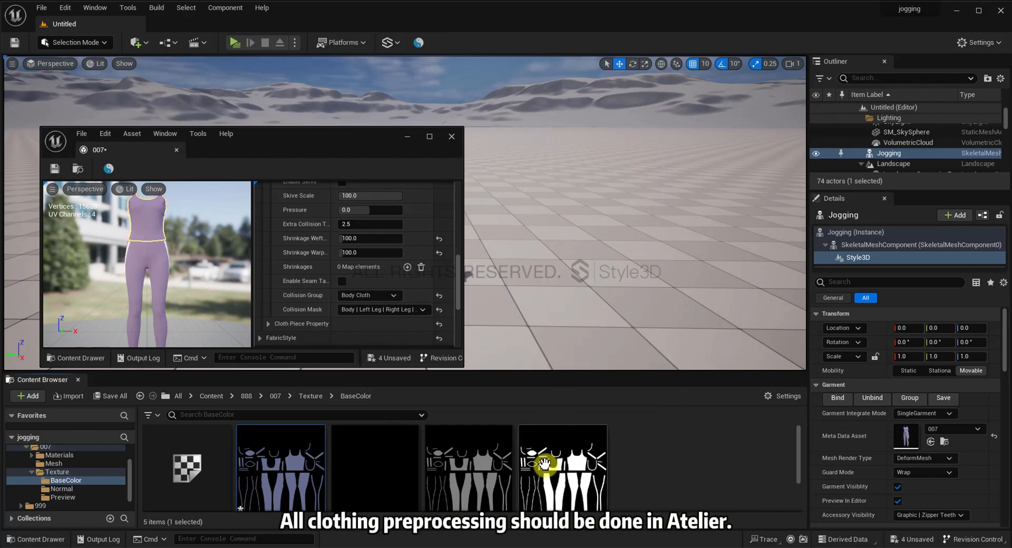
left_click(451, 137)
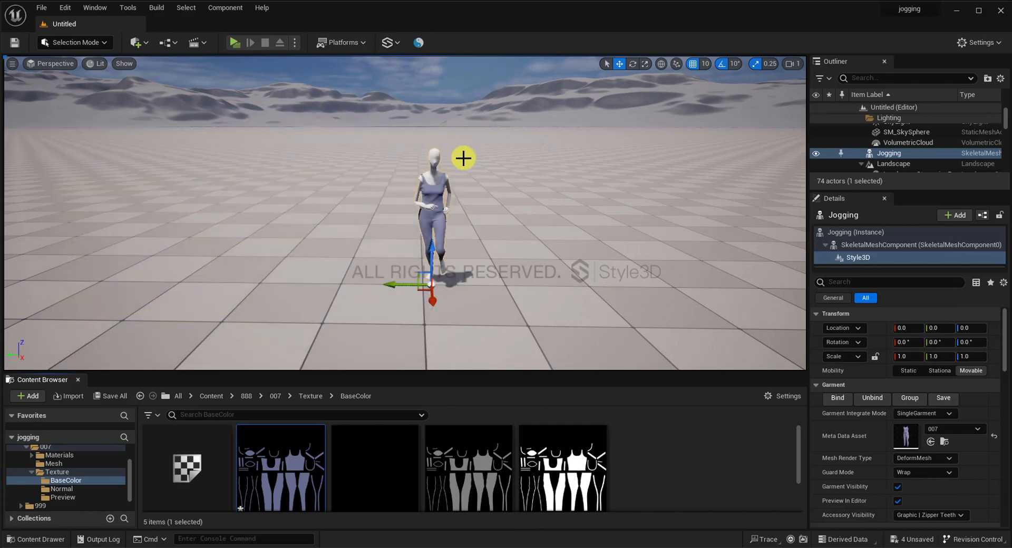